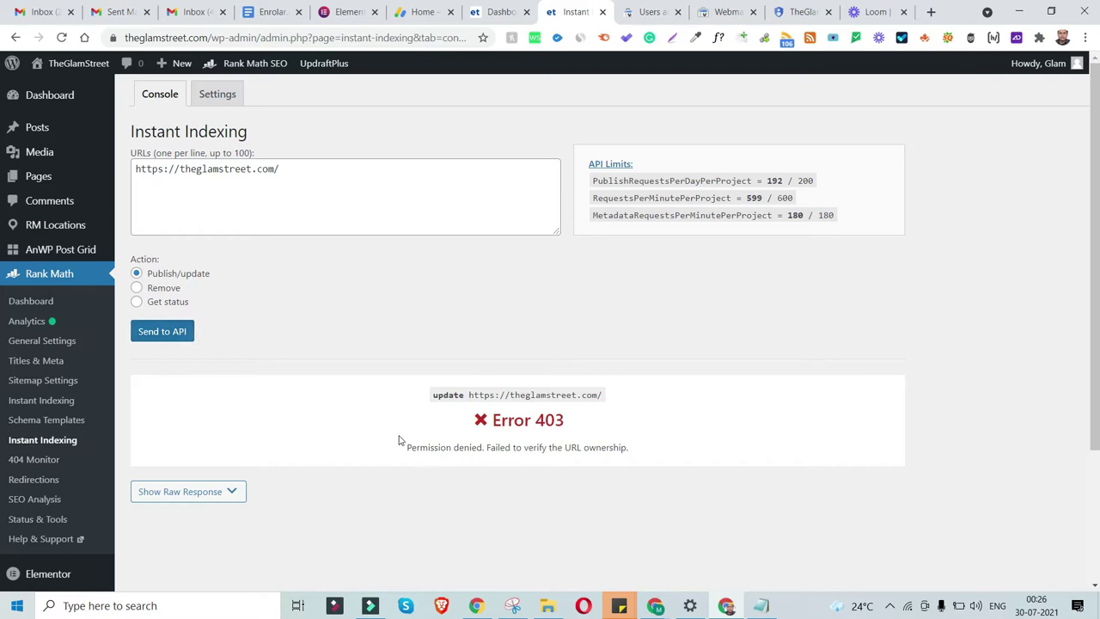
Step: Note the Permission denied error, then confirm both Google Cloud service account members hold Owner
left_click_drag(407, 451, 482, 448)
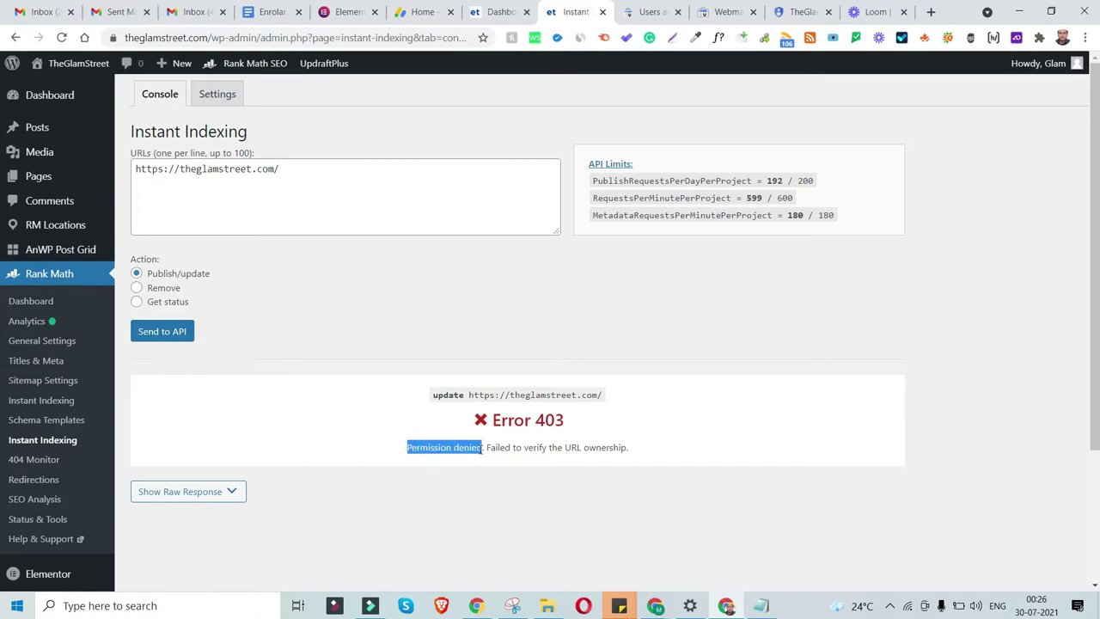
left_click(575, 6)
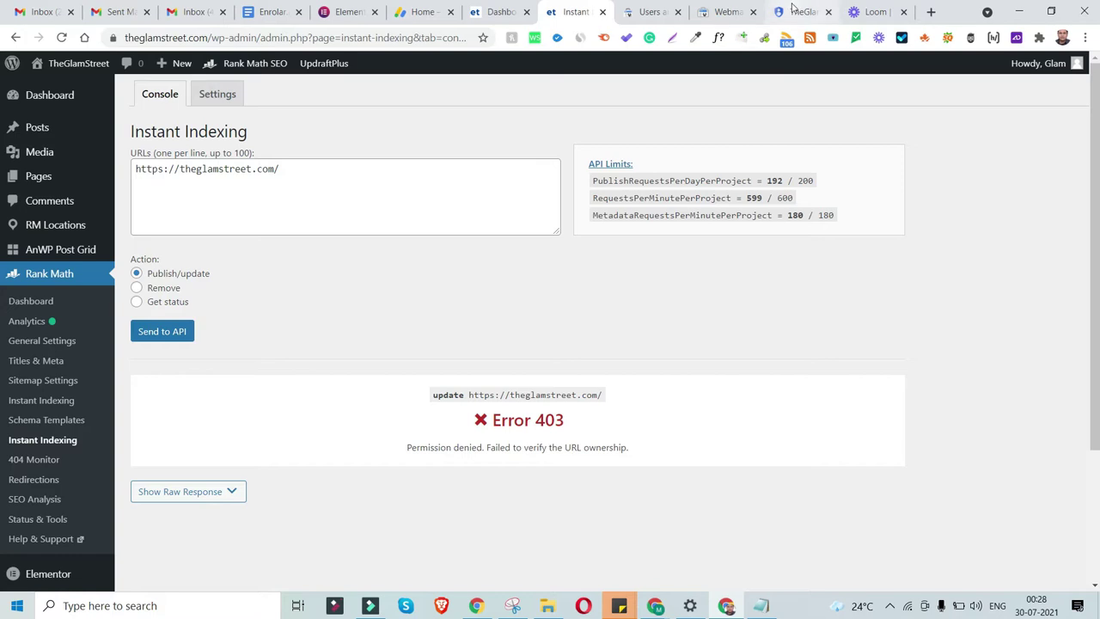
left_click(793, 8)
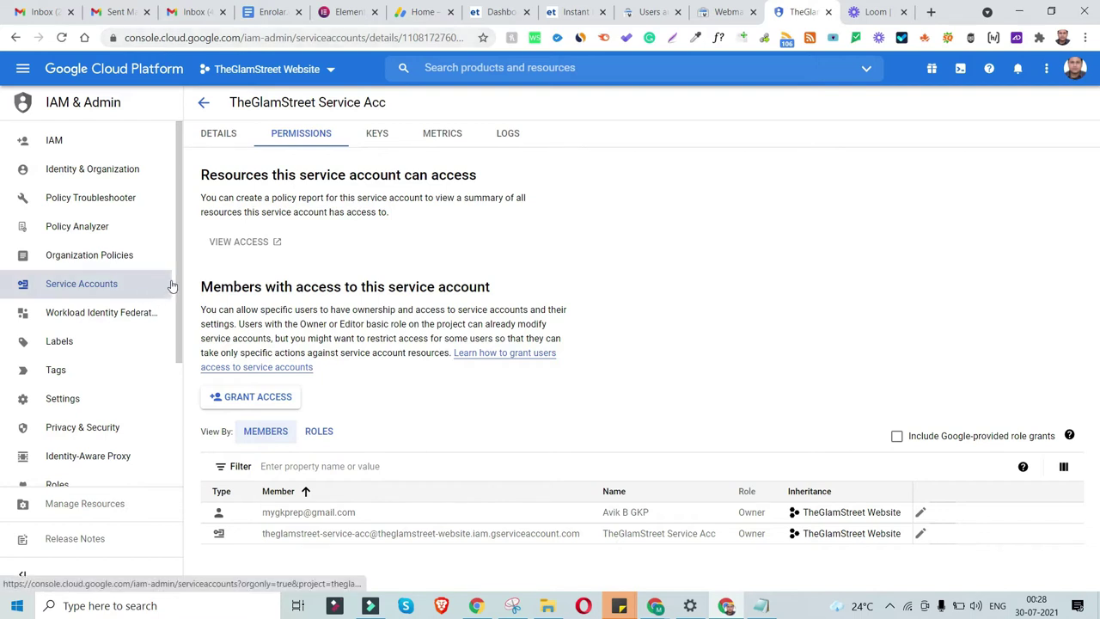
left_click_drag(178, 288, 172, 348)
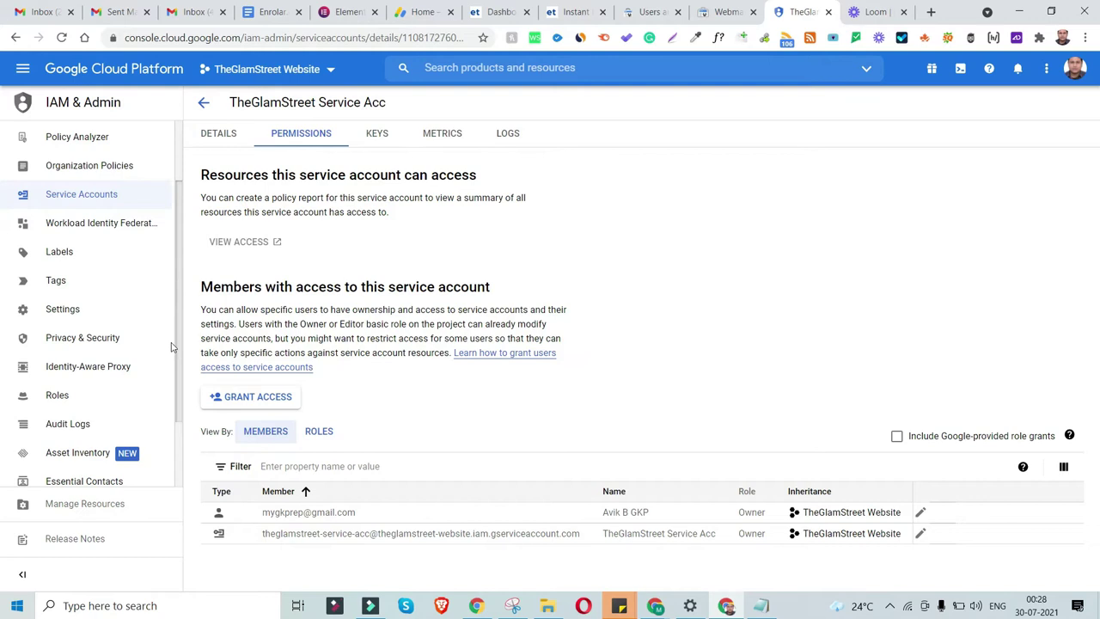
scroll(171, 347, "down", 1)
scroll(171, 348, "up", 2)
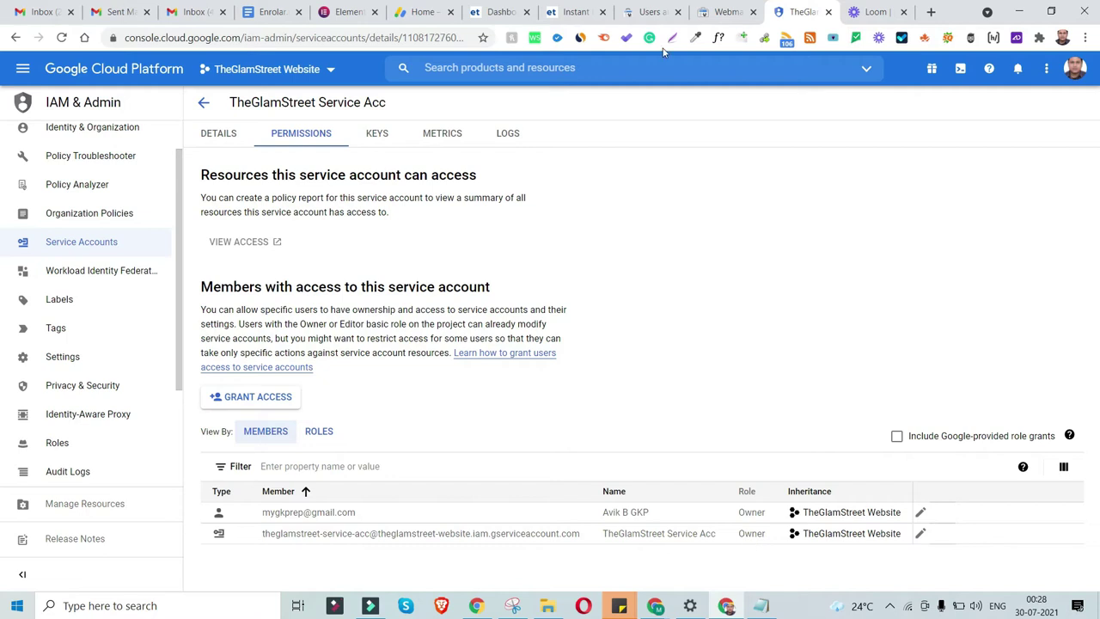
left_click(649, 12)
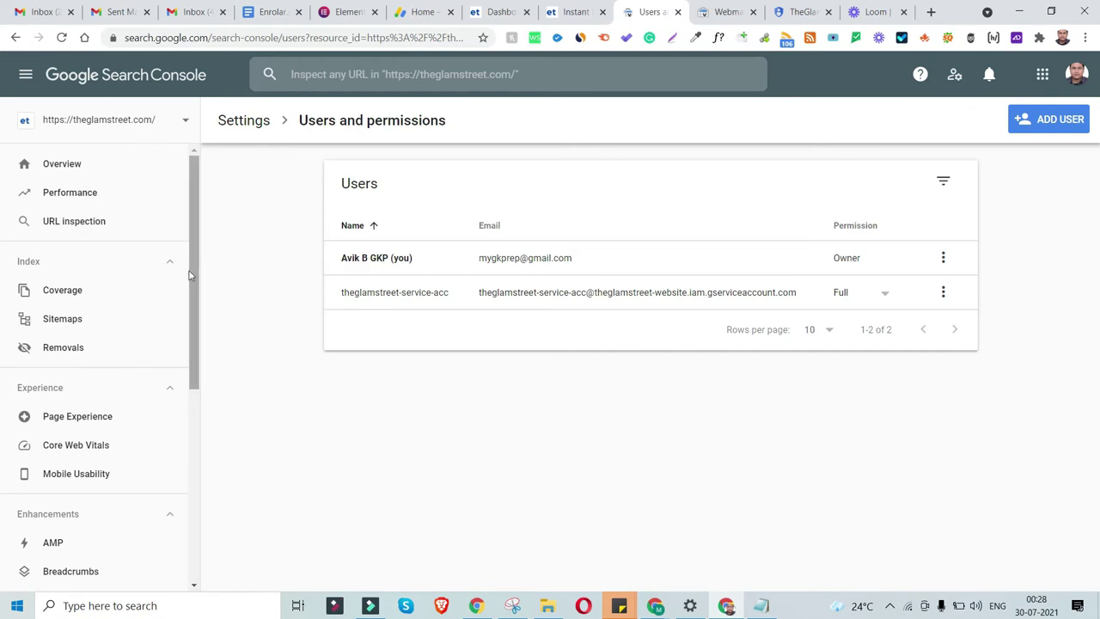
left_click_drag(194, 287, 191, 490)
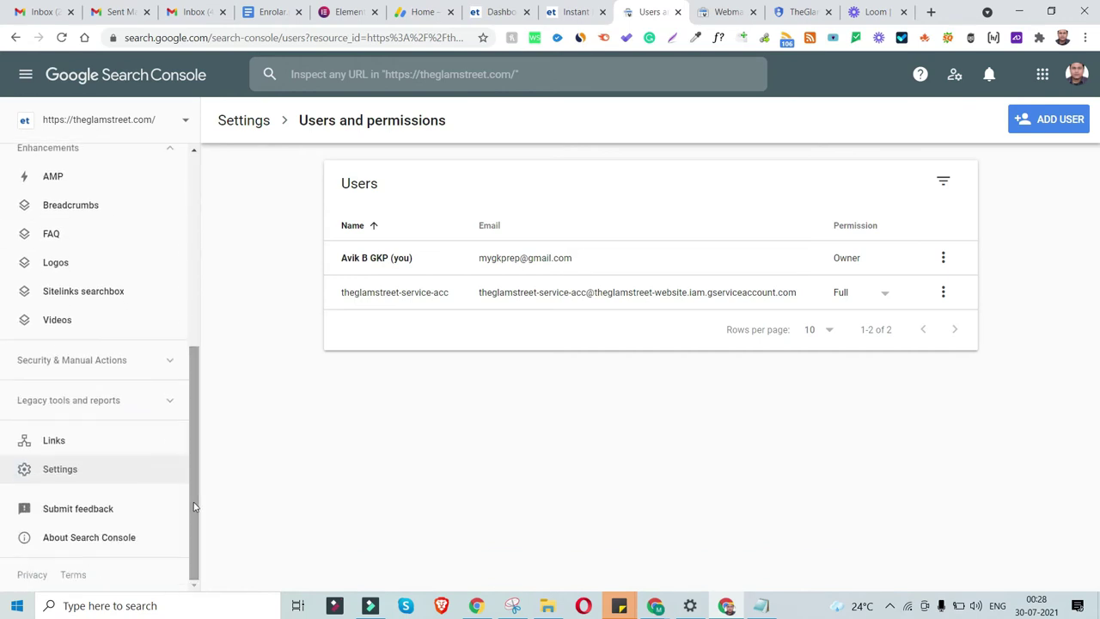
left_click(60, 469)
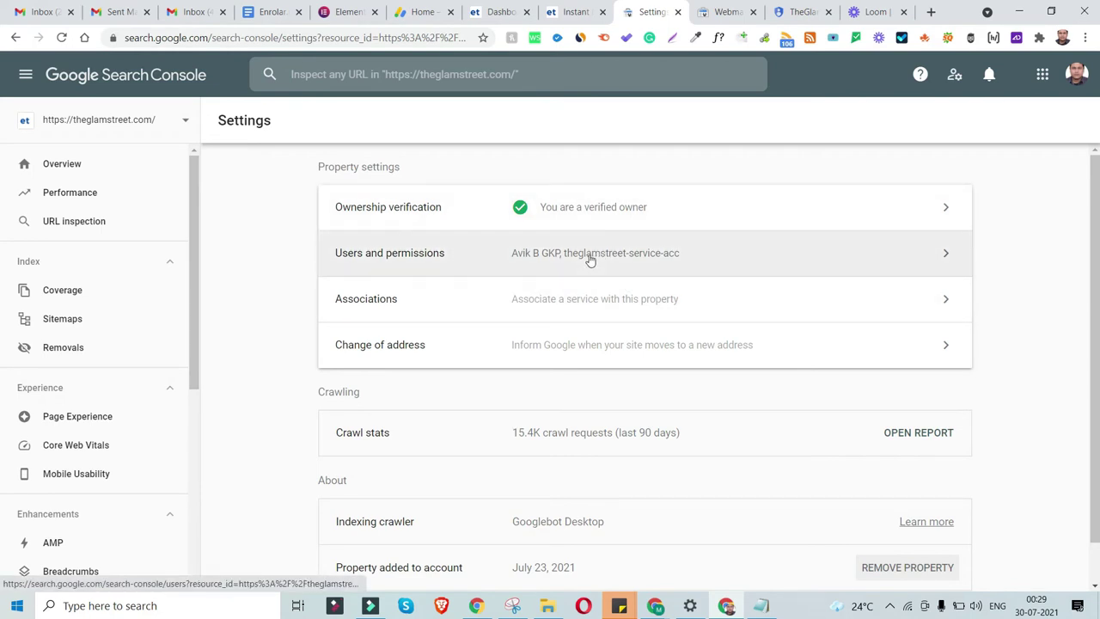
left_click(589, 256)
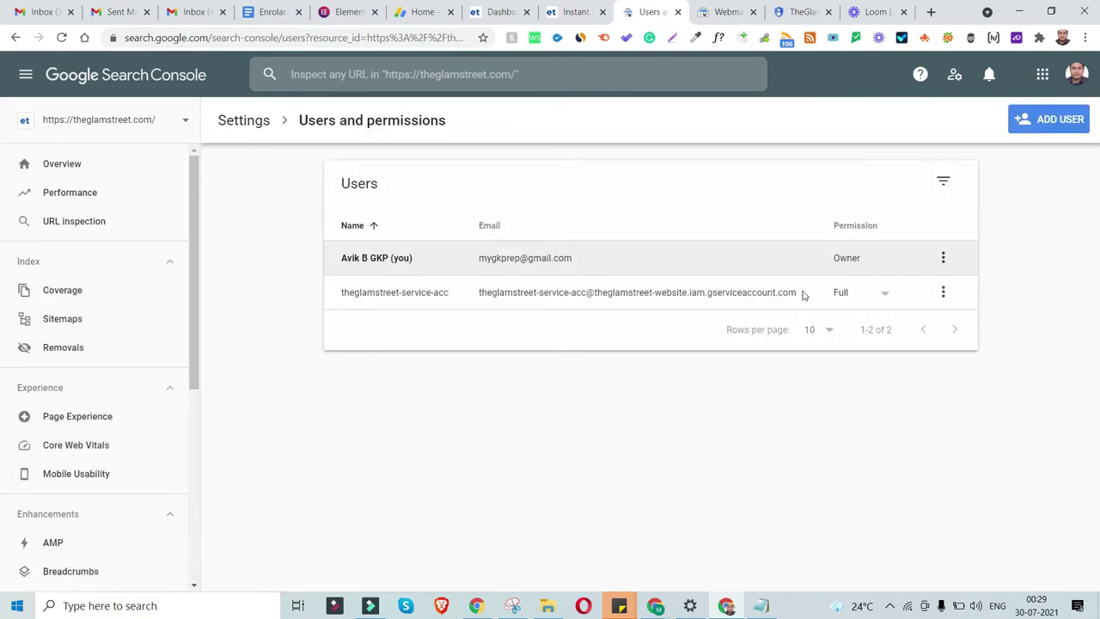
left_click(1037, 120)
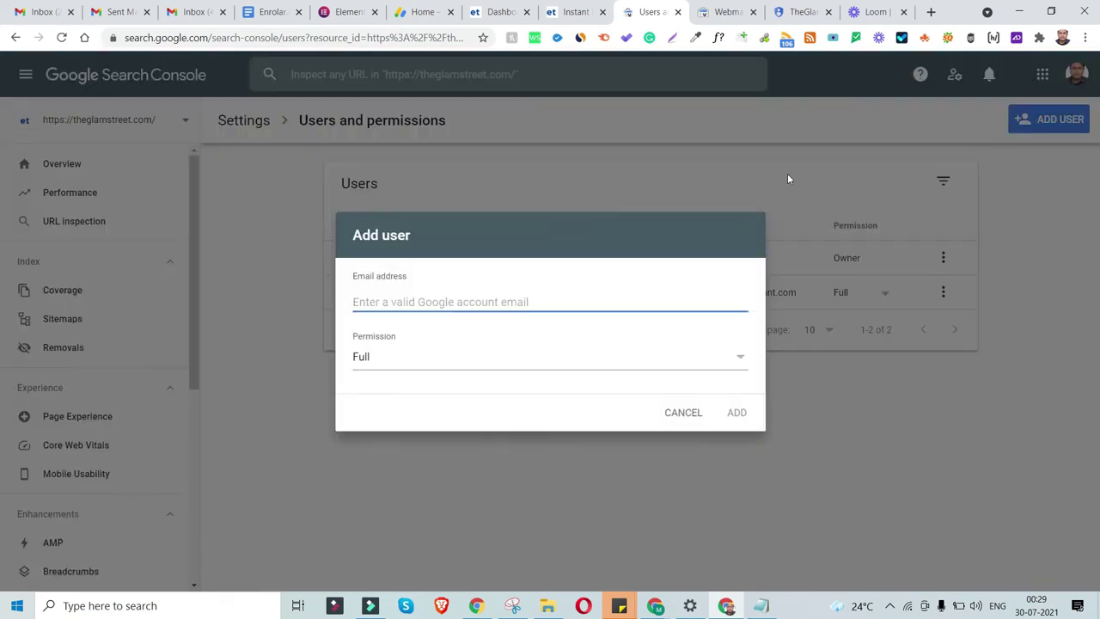
key("ctrl+v")
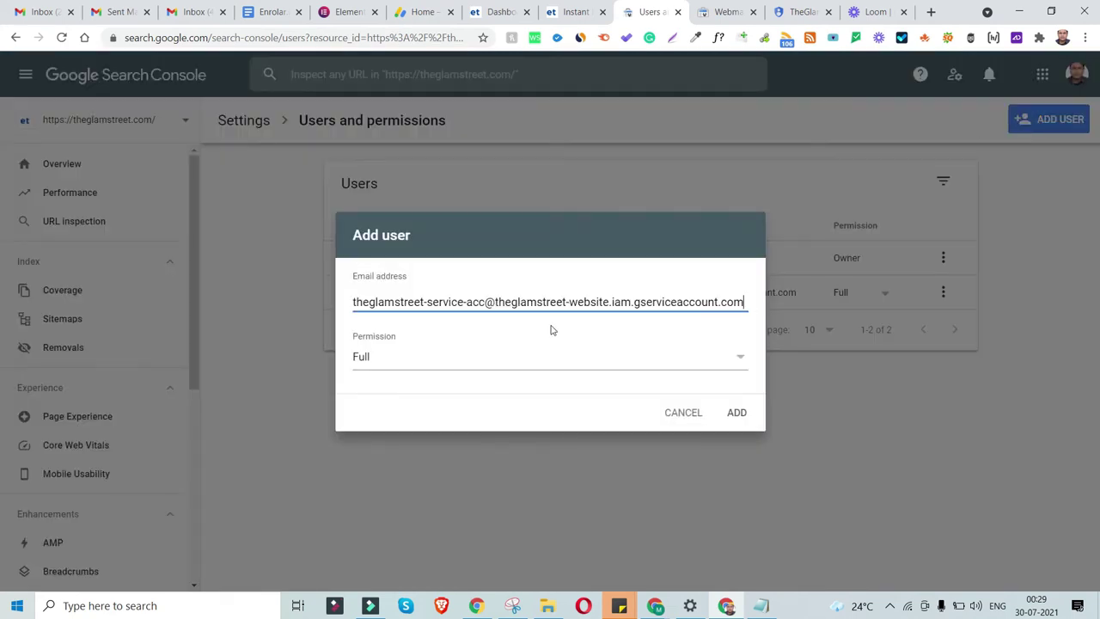
left_click(700, 414)
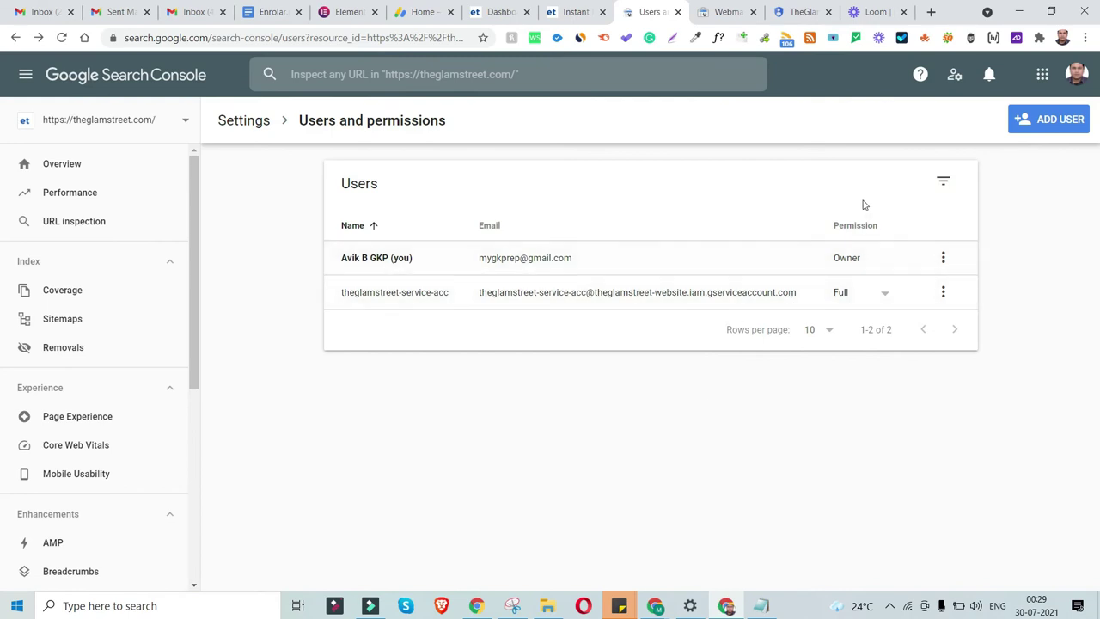
left_click(877, 299)
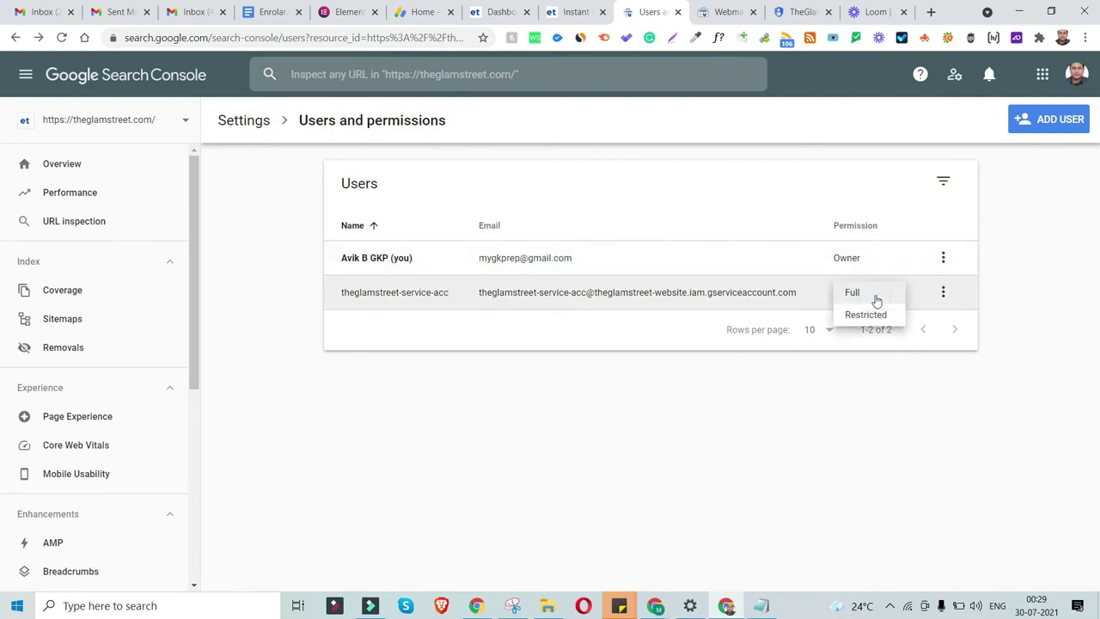
left_click(851, 408)
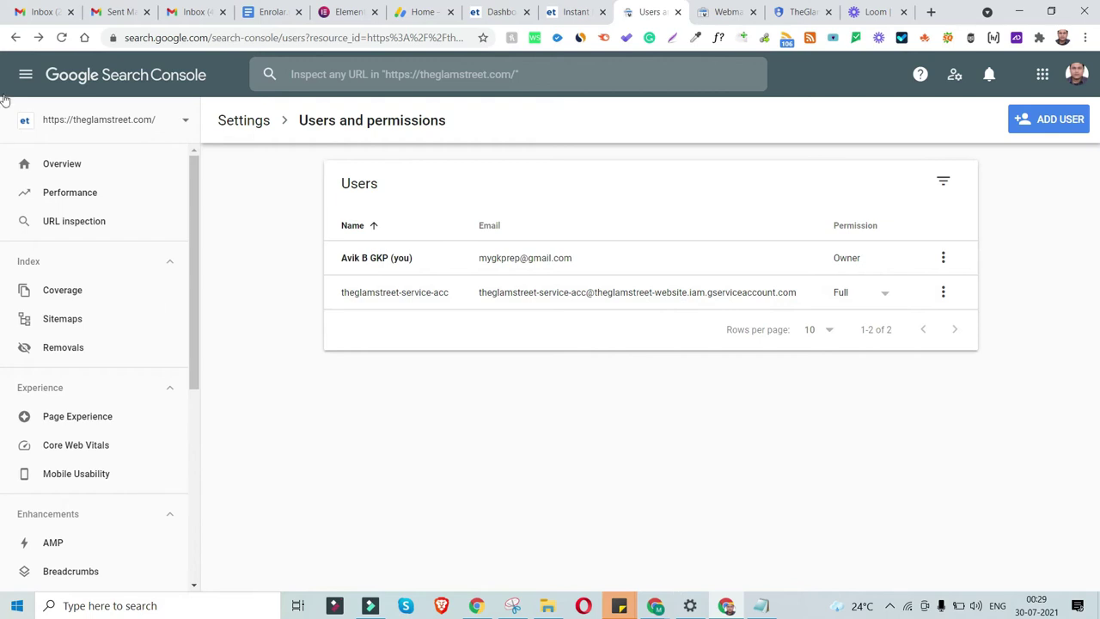
left_click(59, 40)
Step: Go from the Google Cloud service account page to theglamstreet.com's Webmaster Central verification page
left_click(773, 10)
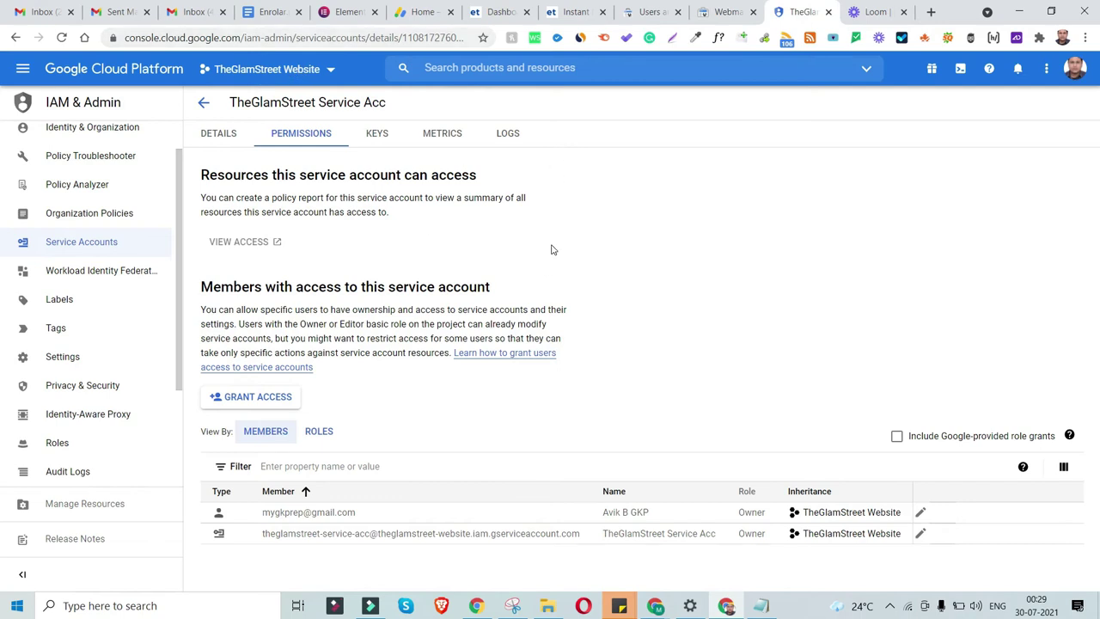
left_click(725, 12)
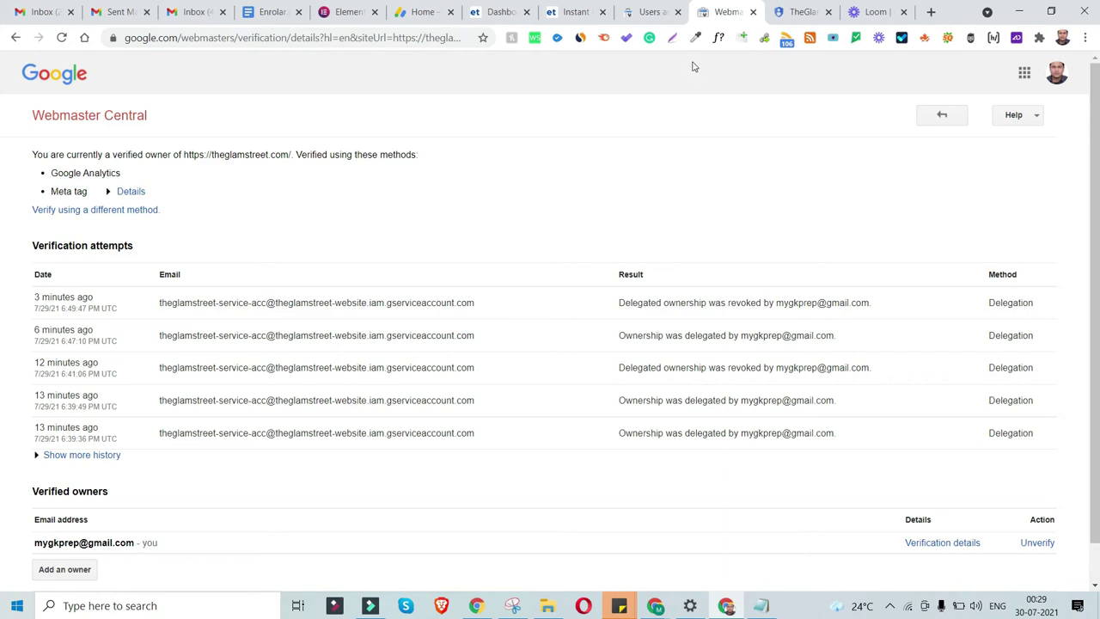
Step: Compare the Search Console users list with the verified owners on Webmaster Central
left_click(647, 8)
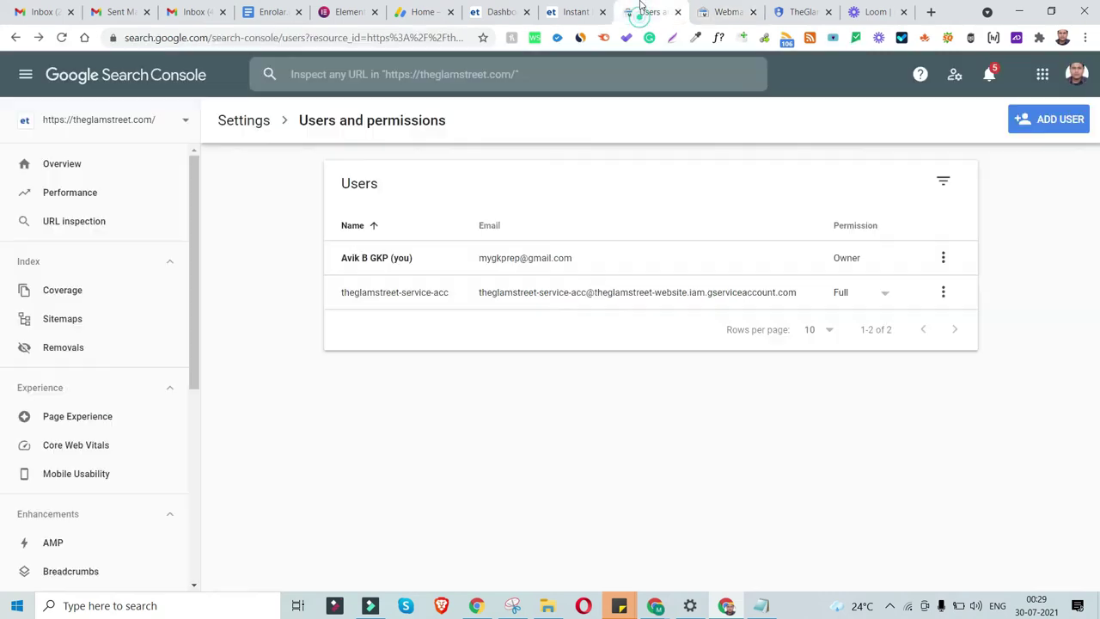
left_click(718, 16)
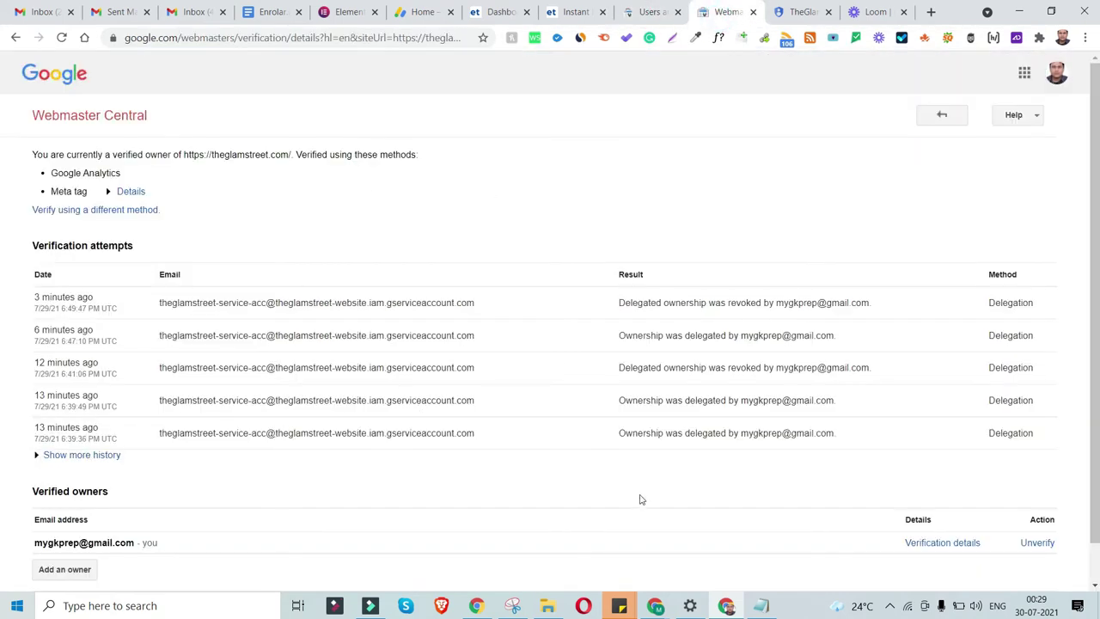
scroll(2, 247, "down", 1)
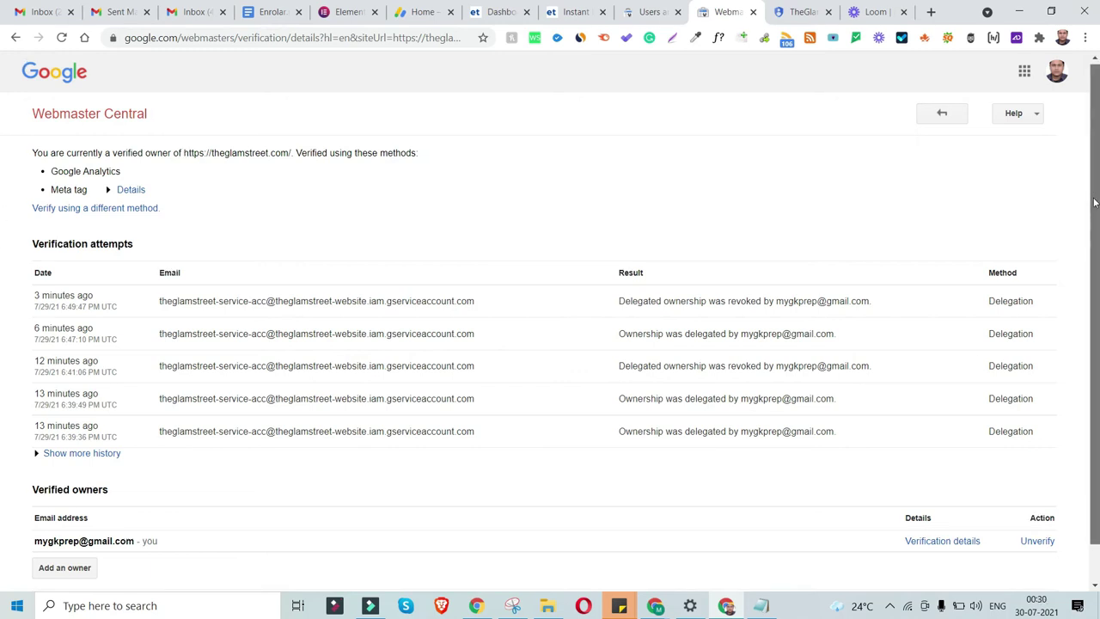
scroll(4, 258, "up", 1)
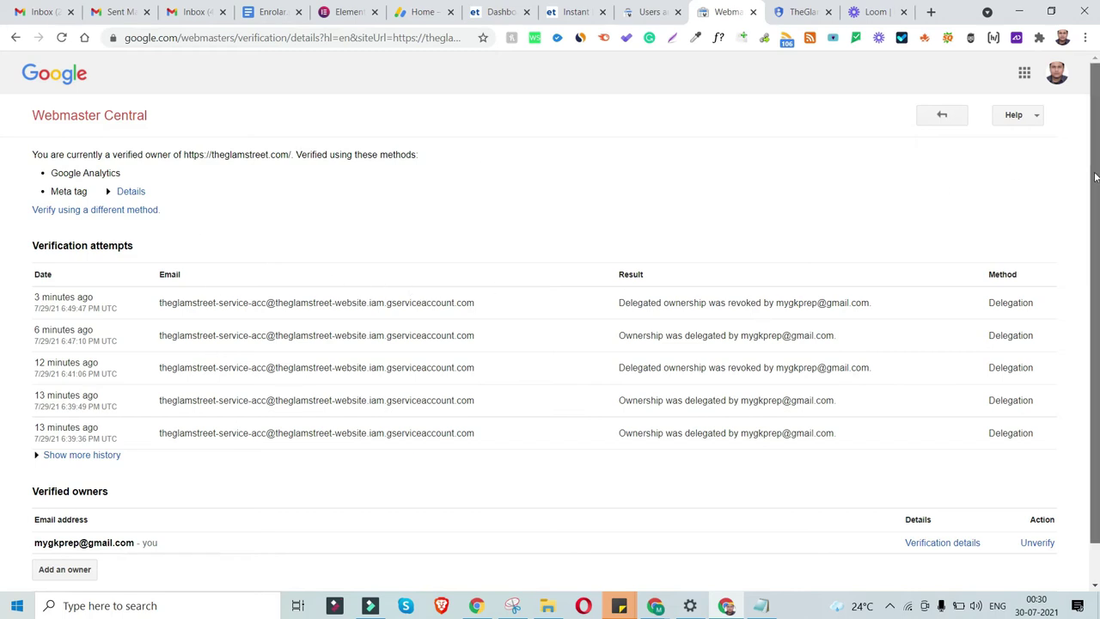
scroll(1095, 177, "down", 1)
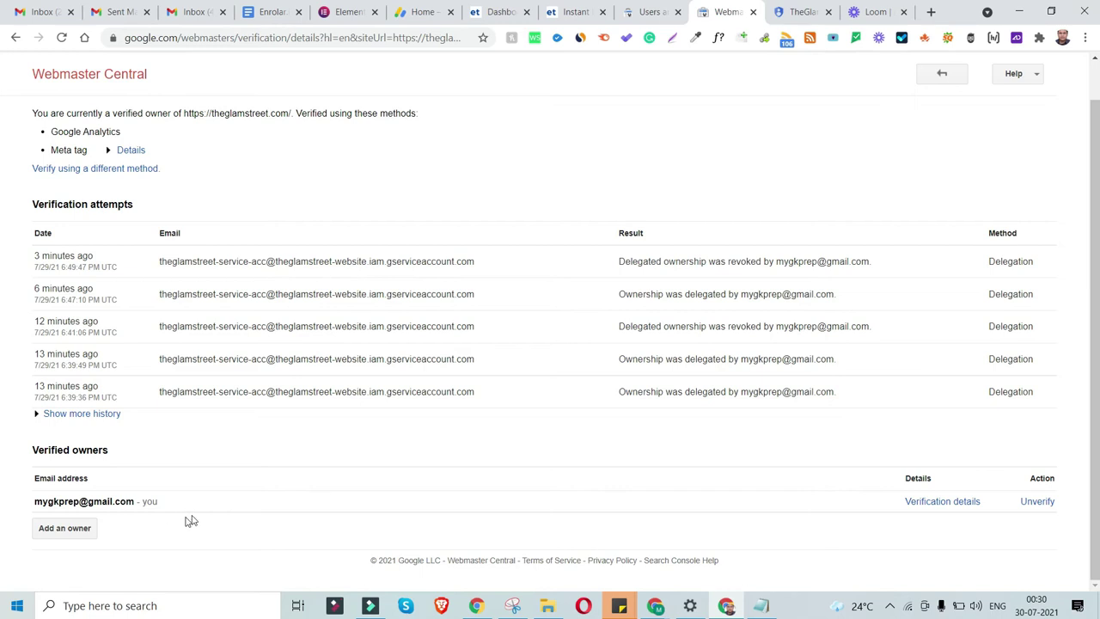
Step: Add the service account's e-mail as a new verified owner of theglamstreet.com
left_click(57, 530)
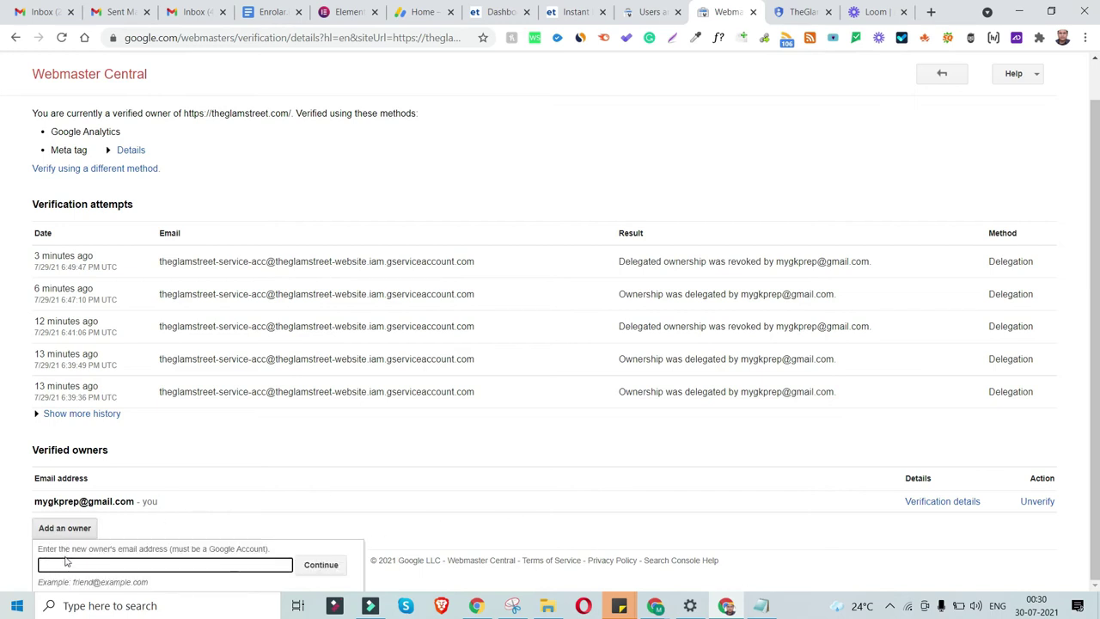
key("ctrl+v")
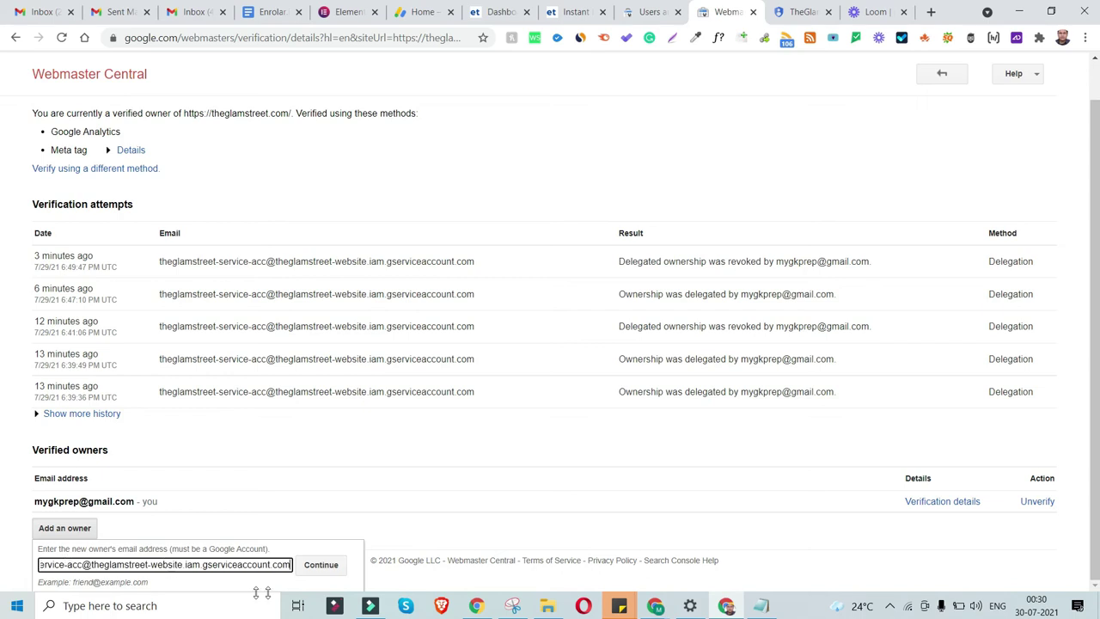
left_click(328, 565)
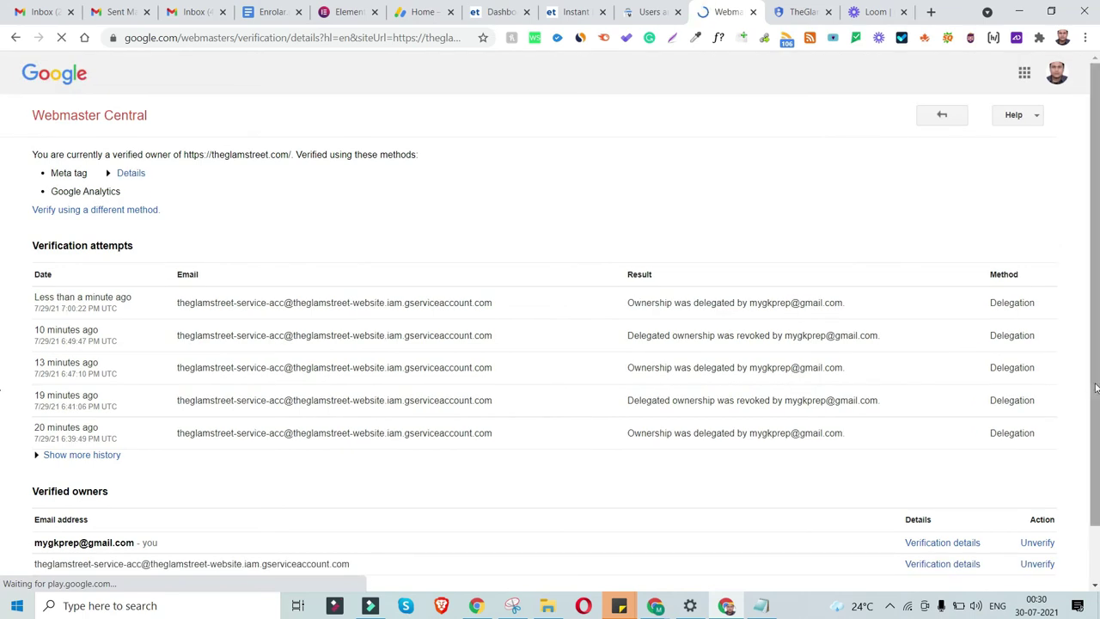
scroll(1095, 389, "down", 2)
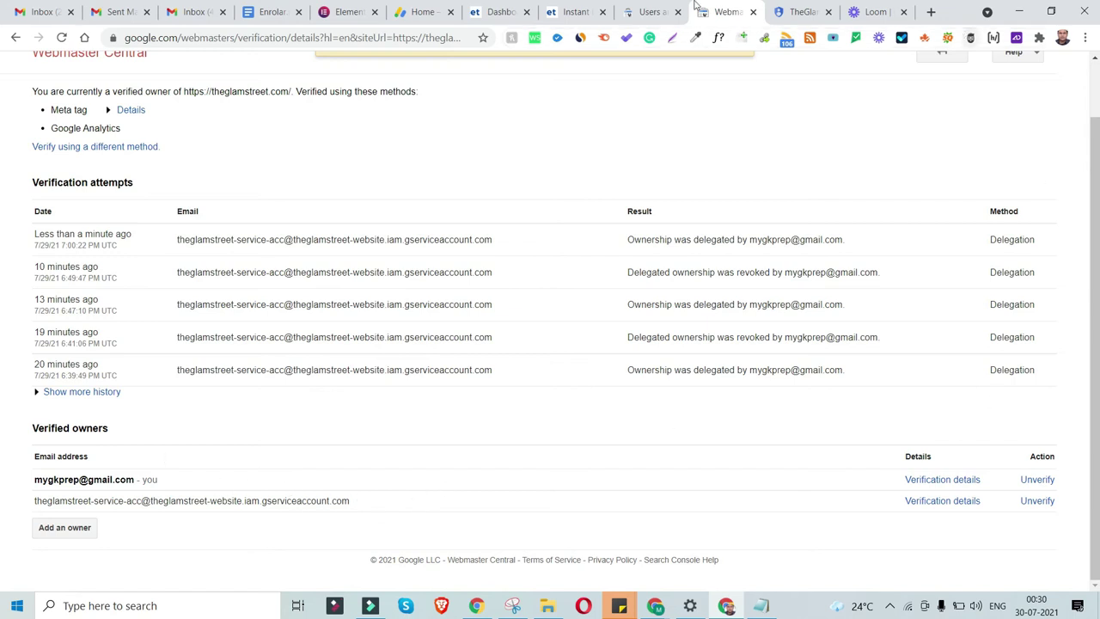
Step: Reload Rank Math Instant Indexing and resubmit the homepage URL as an update
left_click(576, 9)
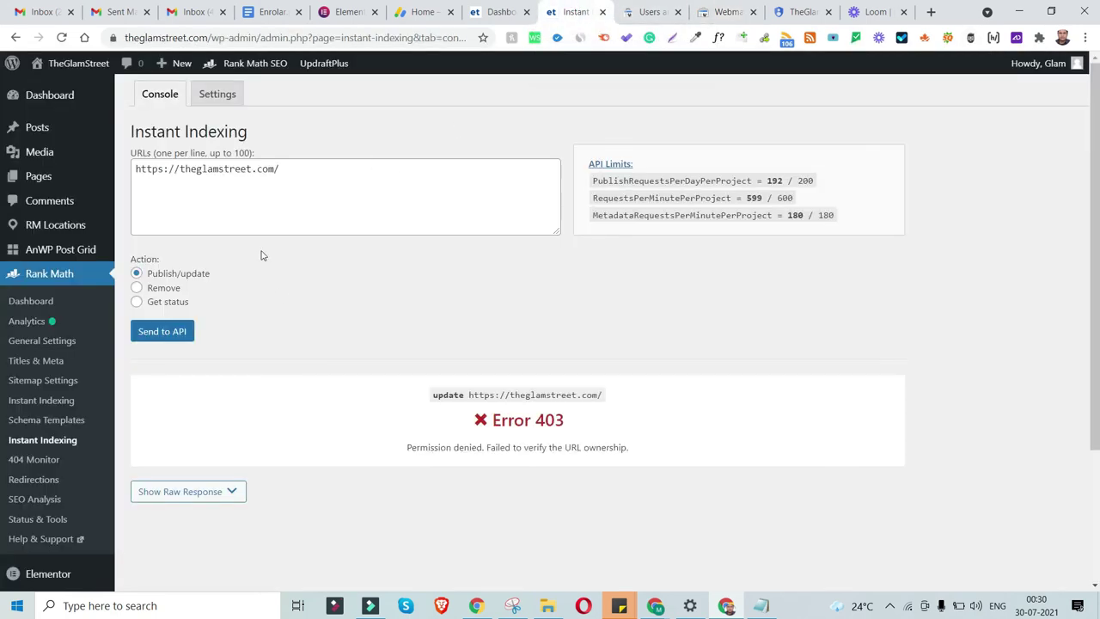
left_click(61, 38)
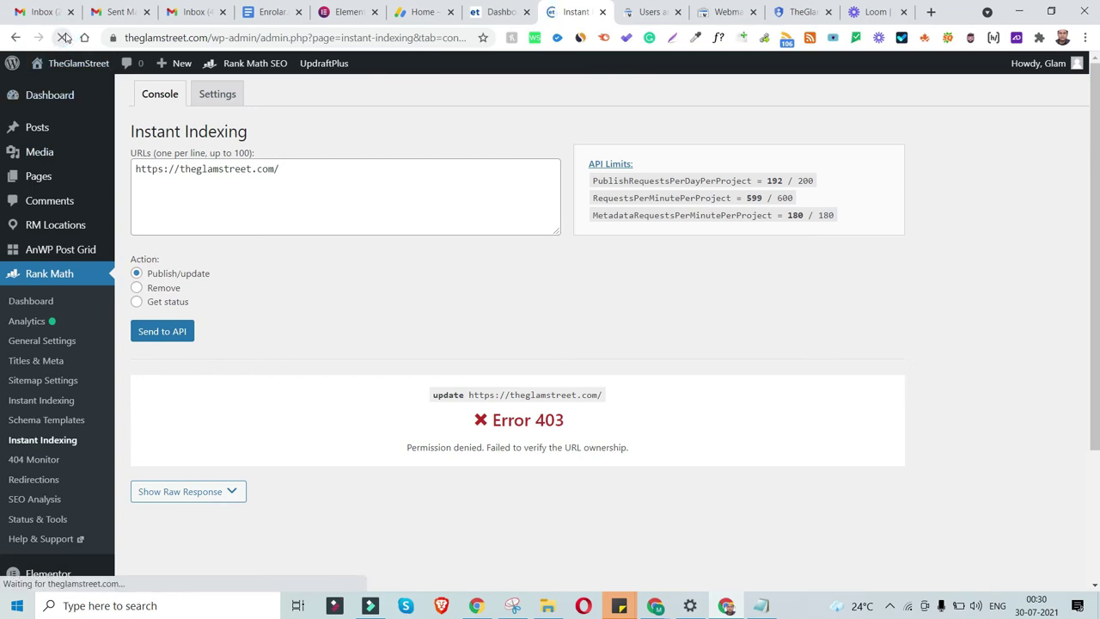
left_click(163, 330)
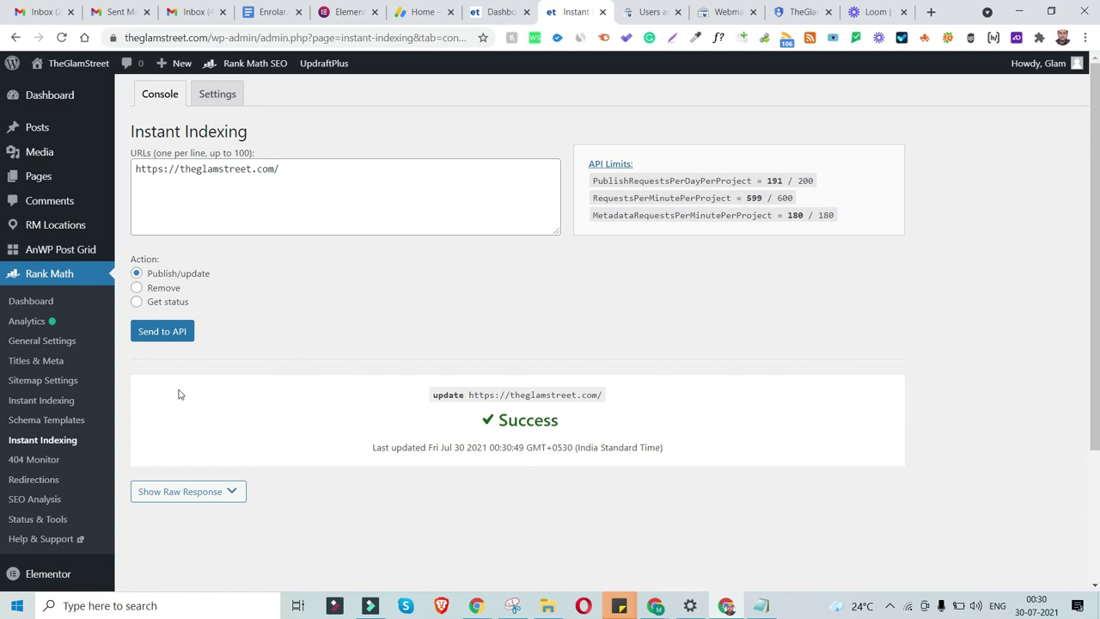
Step: Send a Get status request for the homepage, then resubmit it as publish/update
left_click(137, 302)
left_click(164, 337)
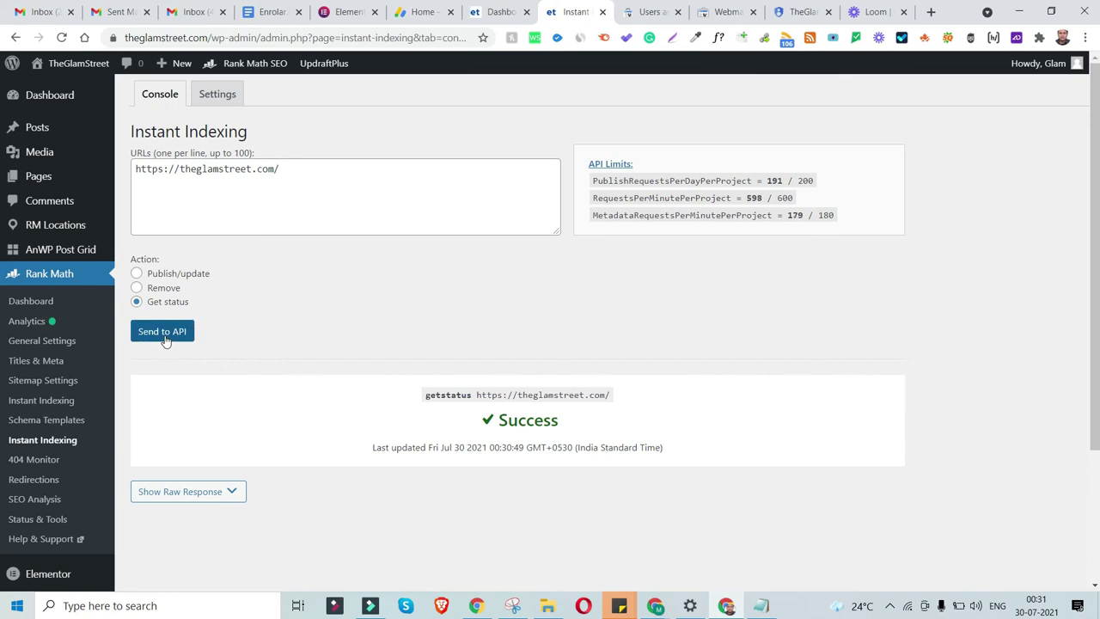
left_click(166, 338)
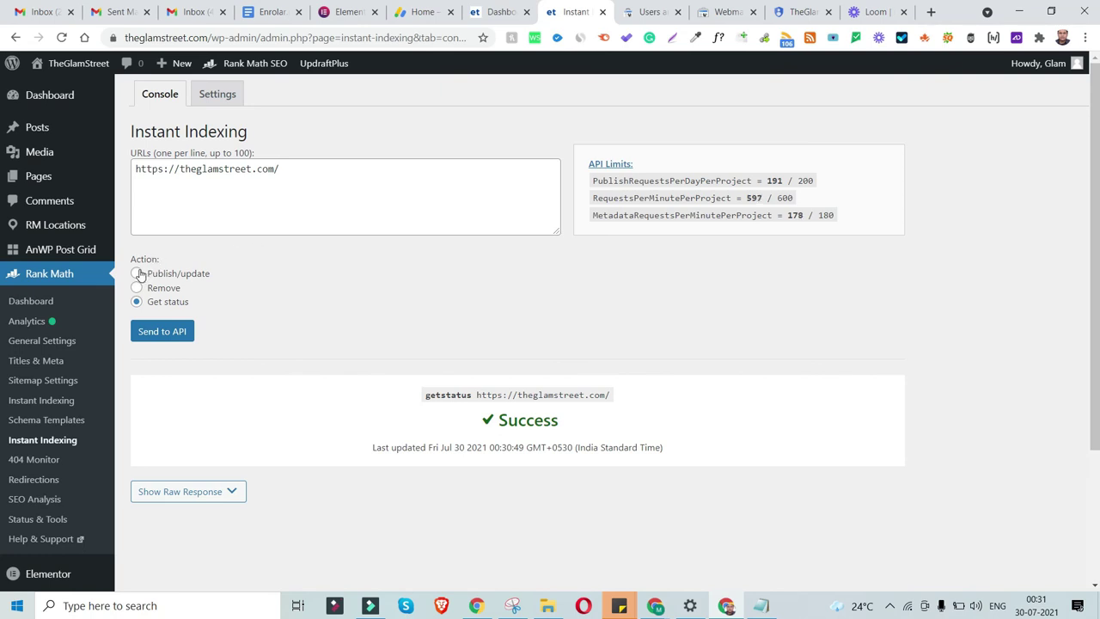
left_click(138, 274)
left_click(154, 330)
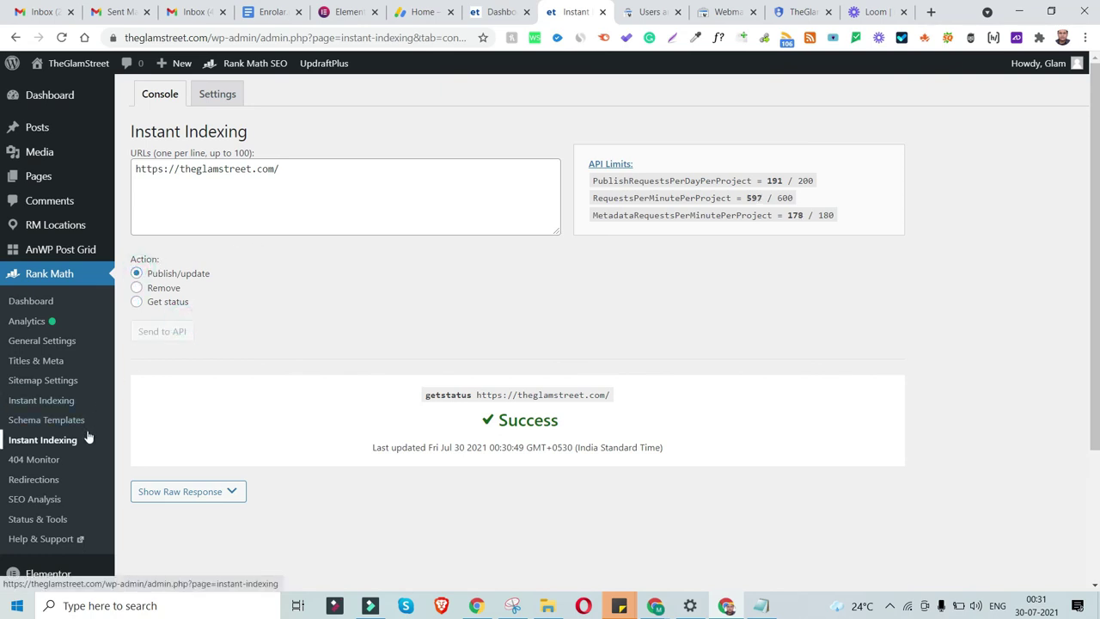